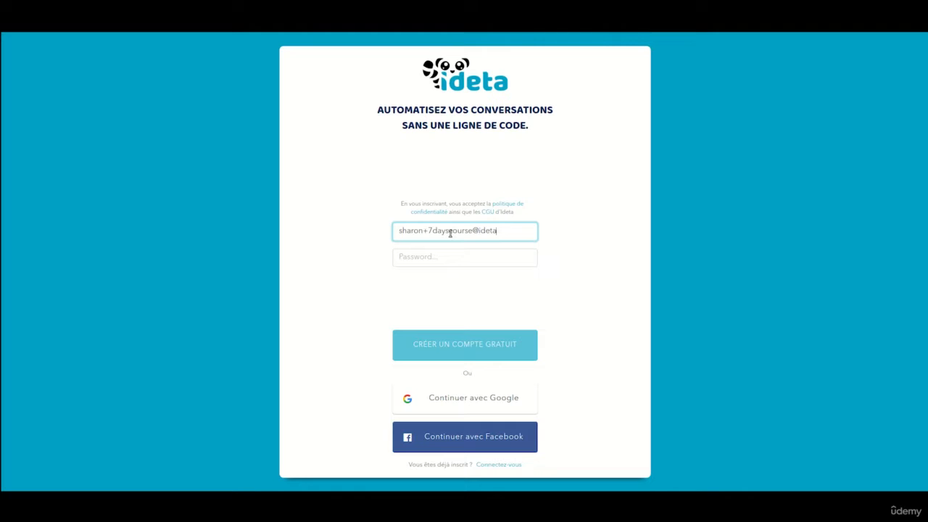
Enter the account password in the sign-up form and create the free account
{"action": "left_click", "coordinate": [440, 254]}
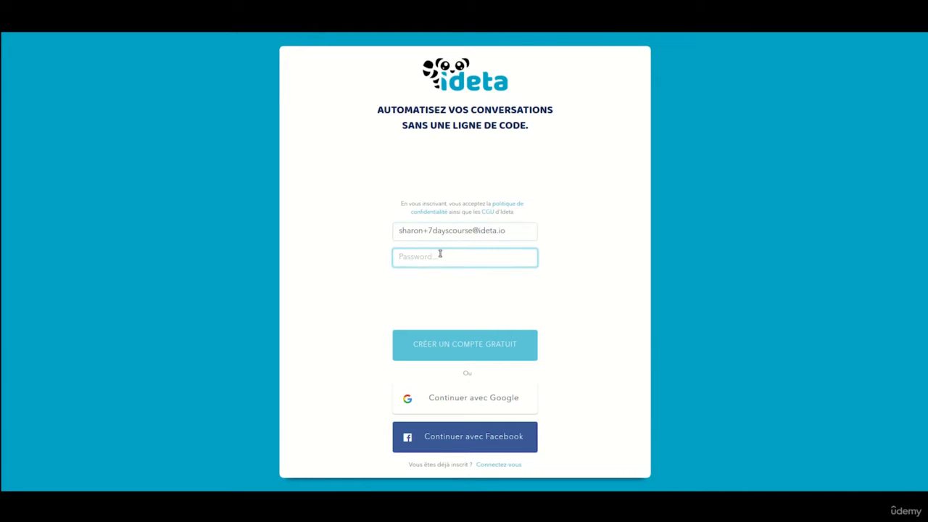
{"action": "type", "text": "•"}
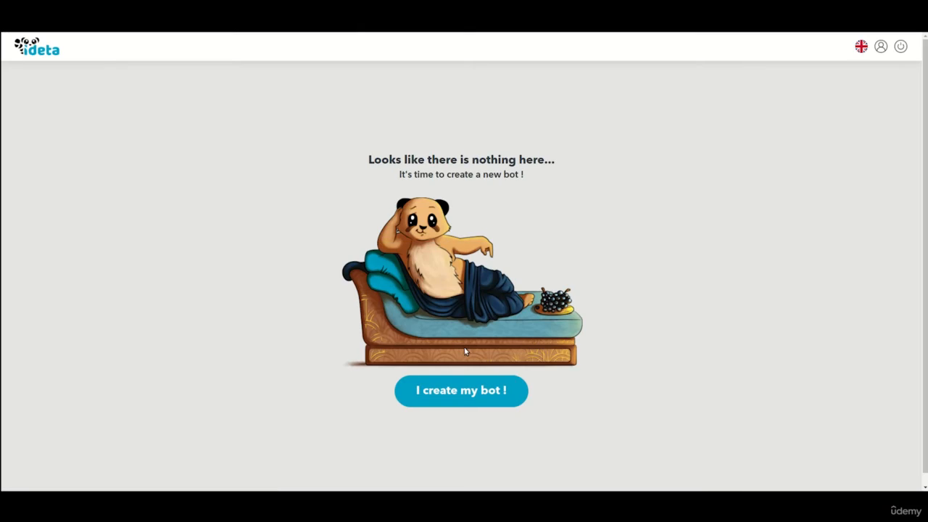
Start creating a new bot and name it "Mr.Nuki's bot"
{"action": "left_click", "coordinate": [461, 388]}
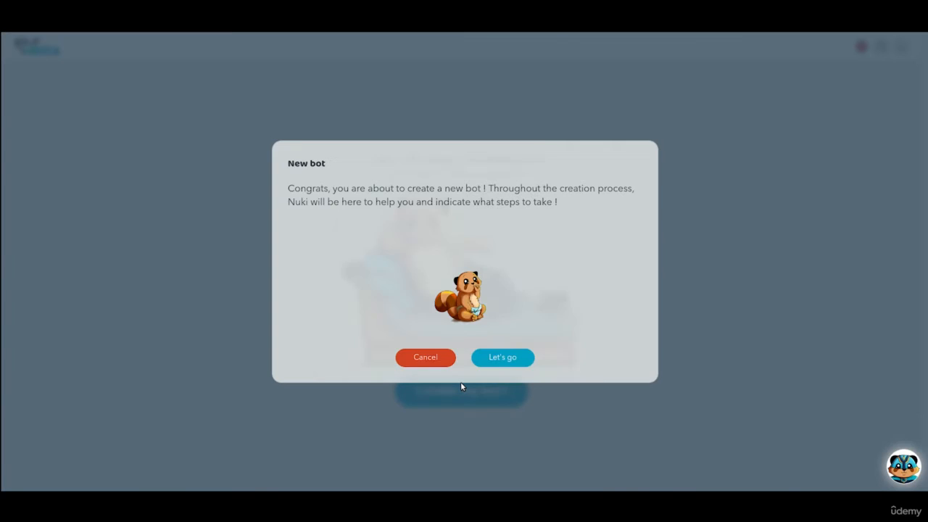
{"action": "left_click", "coordinate": [501, 357]}
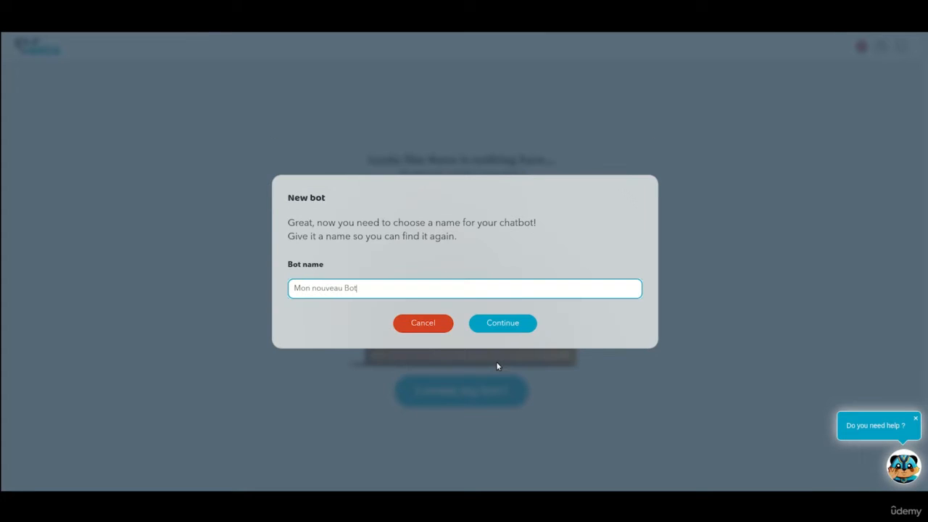
{"action": "triple_click", "coordinate": [403, 294]}
{"action": "type", "text": "MyBabyBot"}
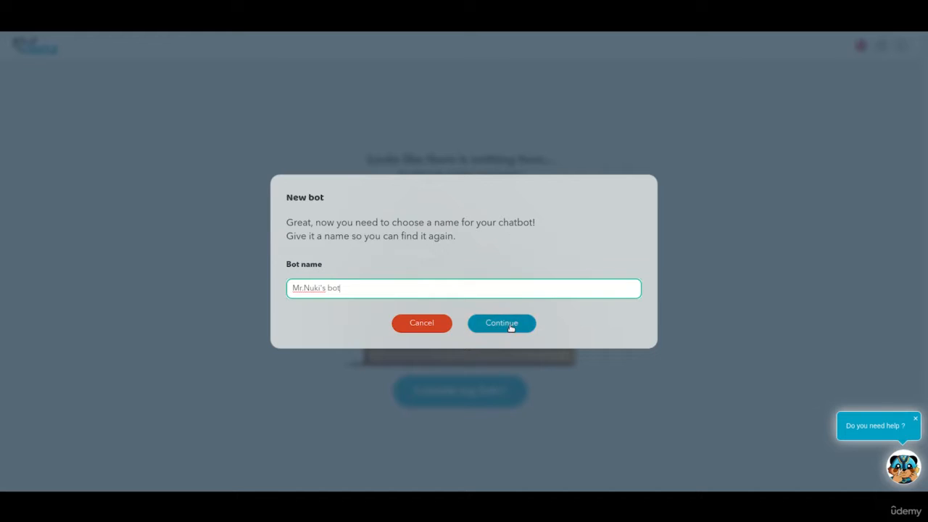
{"action": "left_click", "coordinate": [510, 325]}
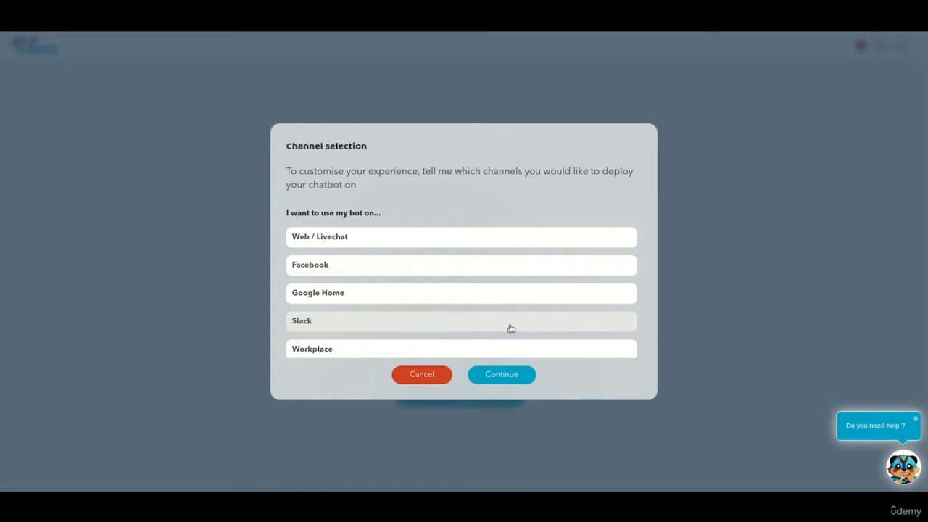
Skip the channel selection, create the bot from the Empty template and dismiss the guided tour
{"action": "left_click", "coordinate": [510, 374]}
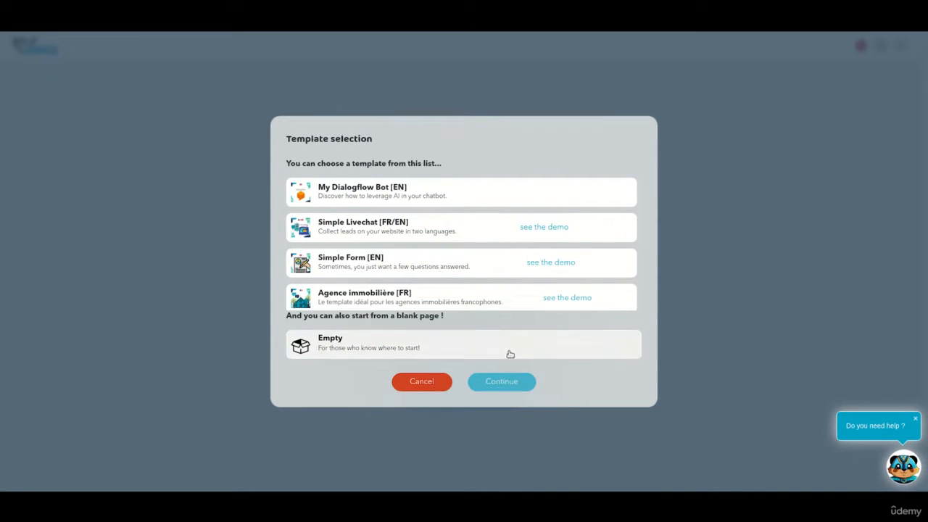
{"action": "left_click", "coordinate": [508, 350]}
{"action": "left_click", "coordinate": [508, 378]}
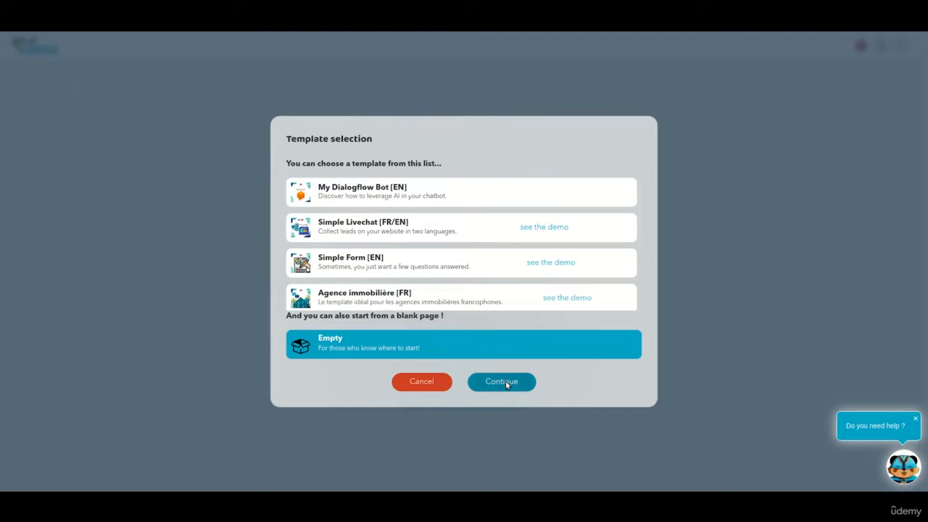
{"action": "left_click", "coordinate": [476, 345]}
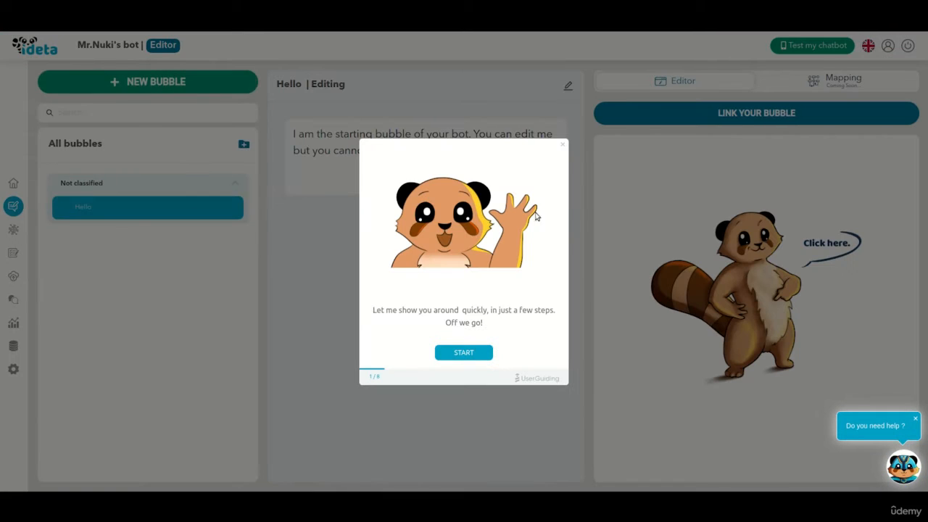
{"action": "left_click", "coordinate": [565, 148]}
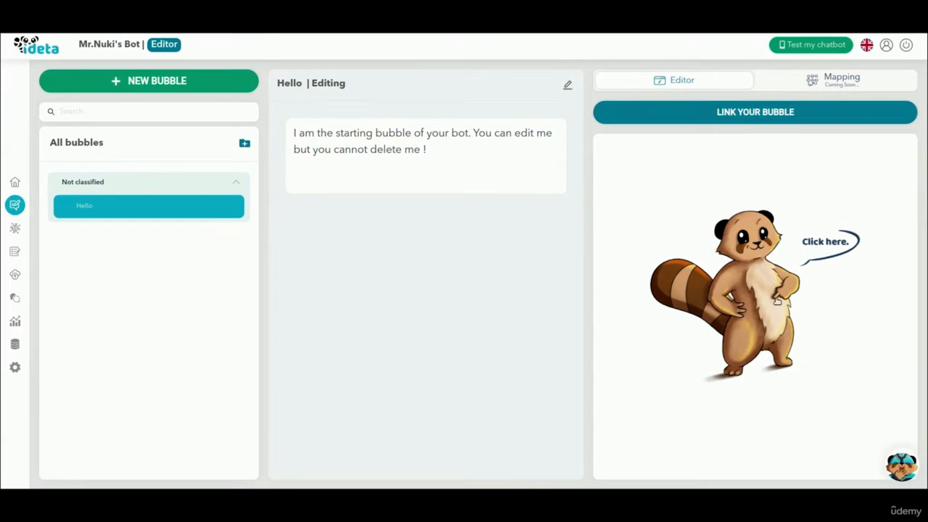
Change the template of the starting Hello bubble to Media
{"action": "left_click", "coordinate": [776, 301]}
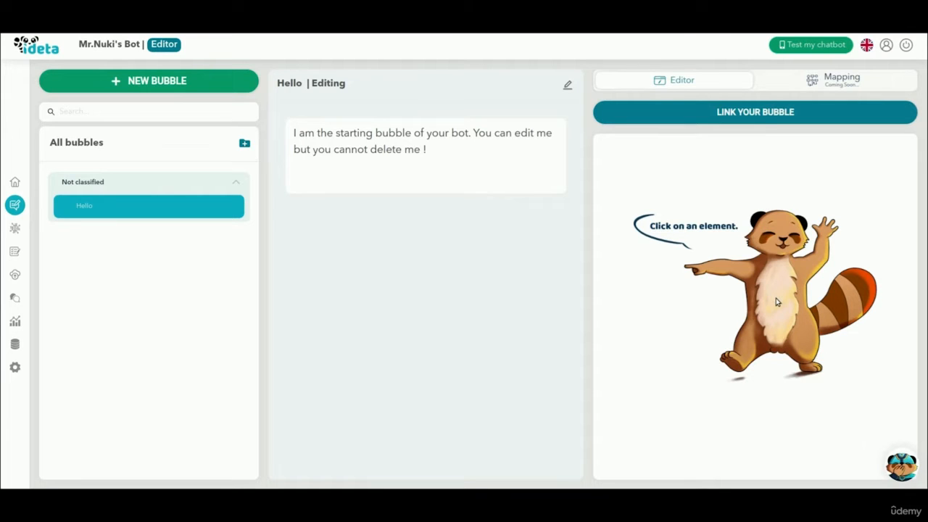
{"action": "left_click", "coordinate": [568, 85]}
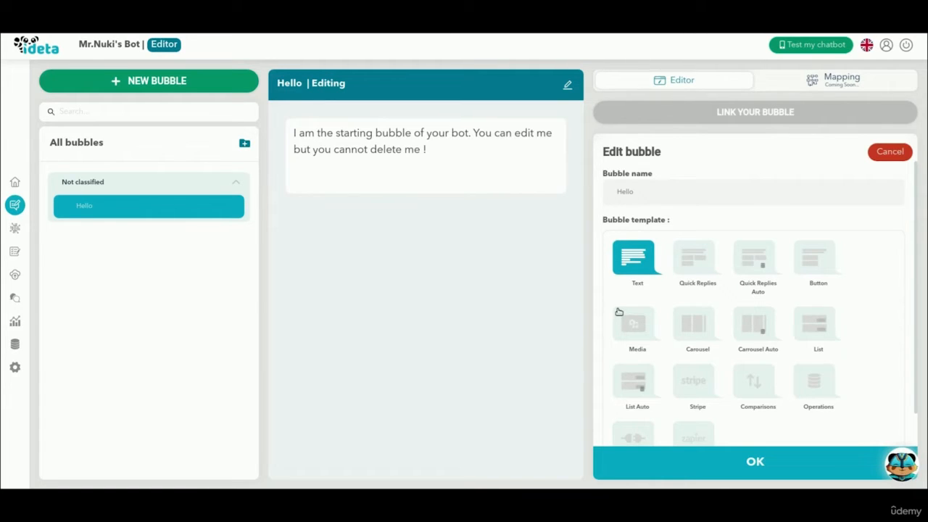
{"action": "left_click", "coordinate": [629, 330]}
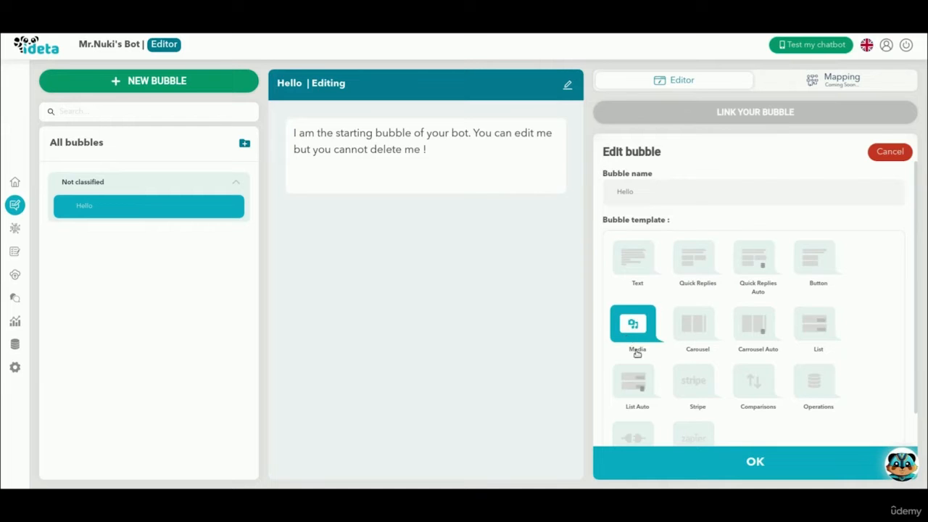
{"action": "left_click", "coordinate": [740, 462]}
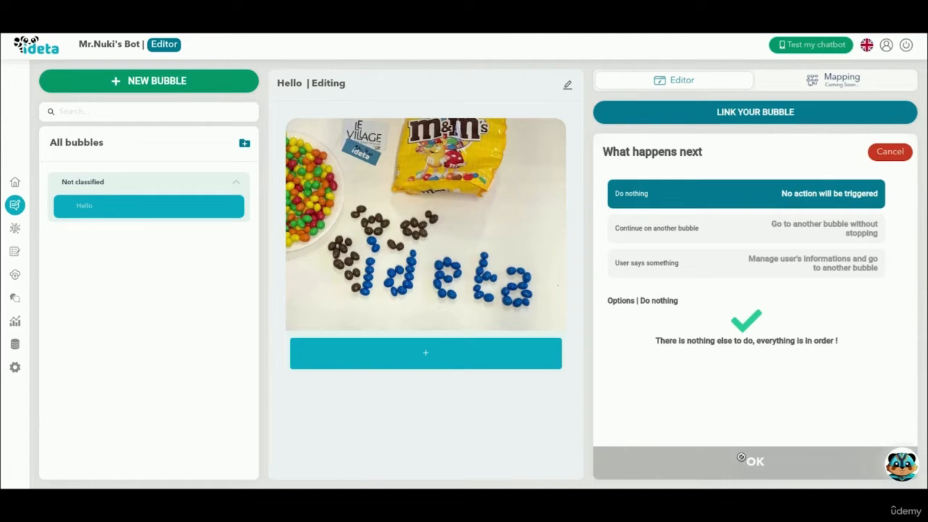
Replace the Hello bubble's image with the uploaded file Nuki.gif and save the media
{"action": "left_click", "coordinate": [470, 281]}
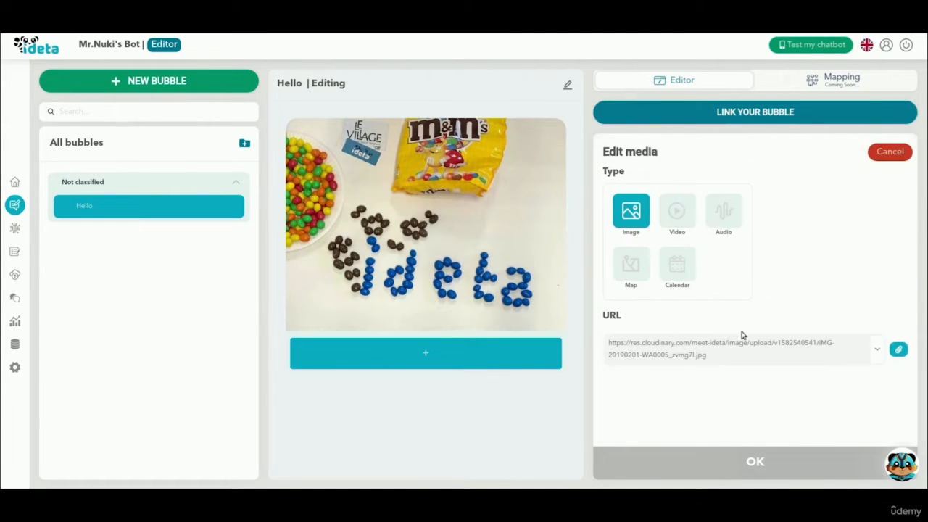
{"action": "left_click", "coordinate": [897, 349]}
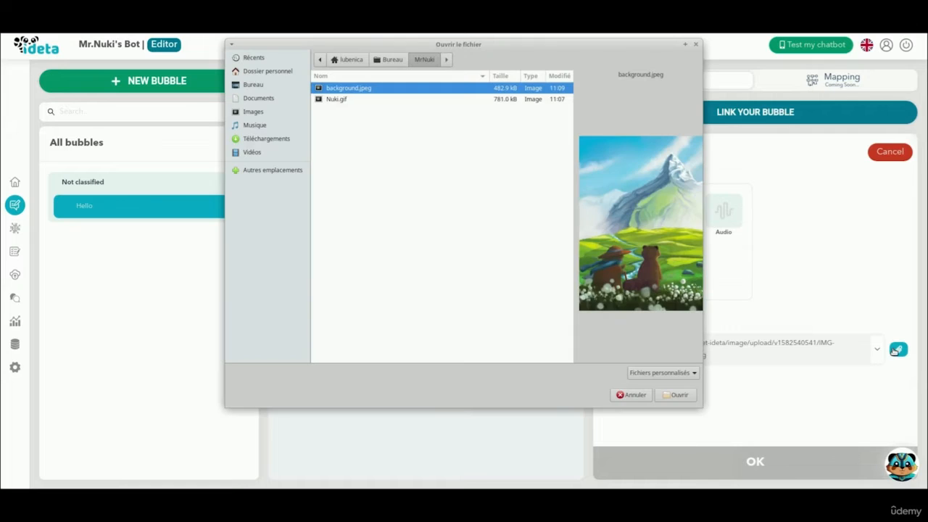
{"action": "left_click", "coordinate": [356, 101]}
{"action": "left_click", "coordinate": [677, 394]}
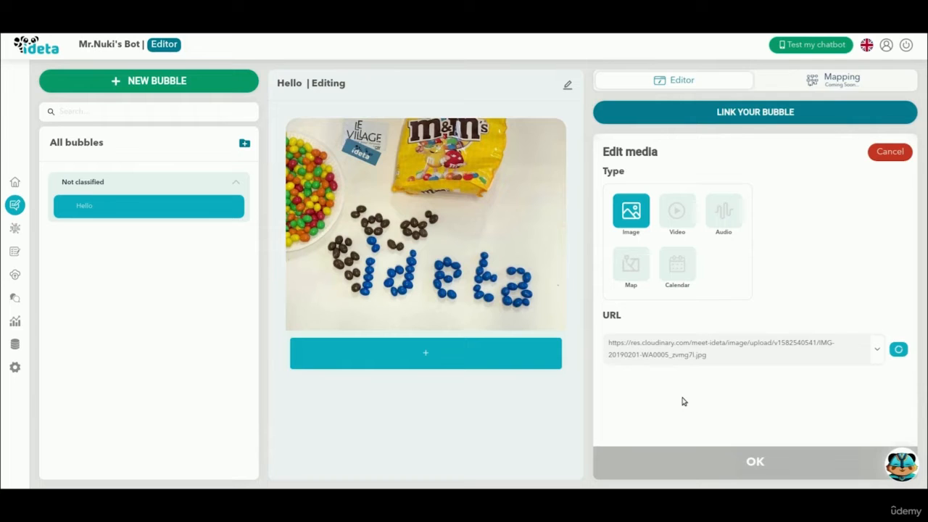
{"action": "left_click", "coordinate": [708, 451]}
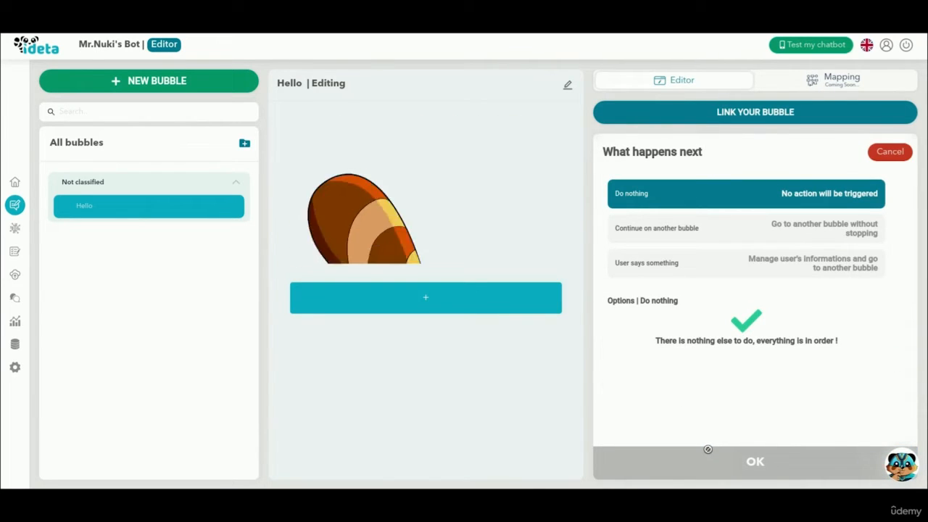
Make the Hello bubble continue on another bubble, creating a Quick Replies bubble named "Choice" as its target
{"action": "left_click", "coordinate": [679, 231]}
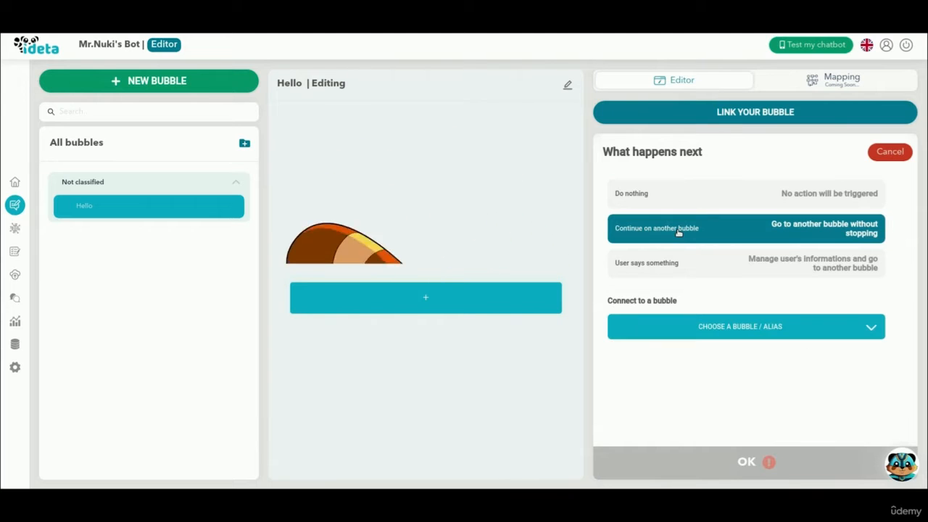
{"action": "left_click", "coordinate": [700, 326]}
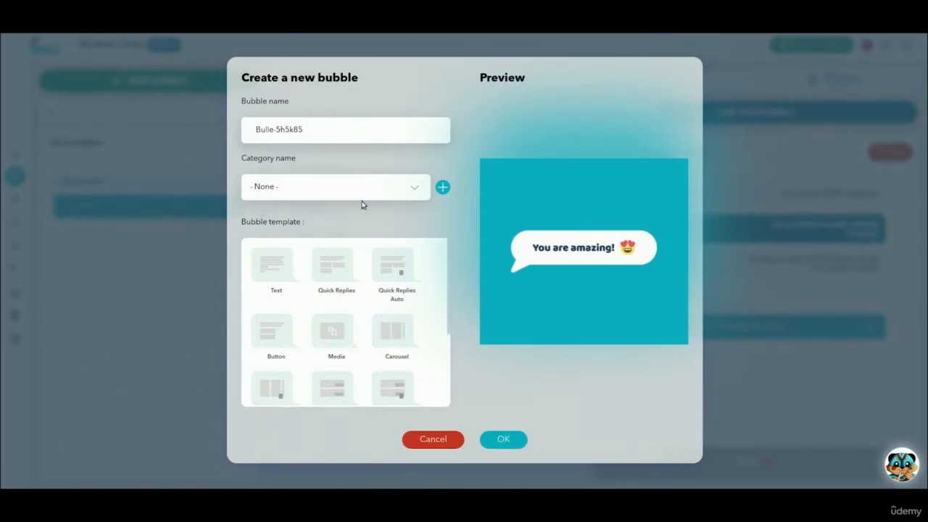
{"action": "left_click", "coordinate": [341, 257]}
{"action": "triple_click", "coordinate": [308, 129]}
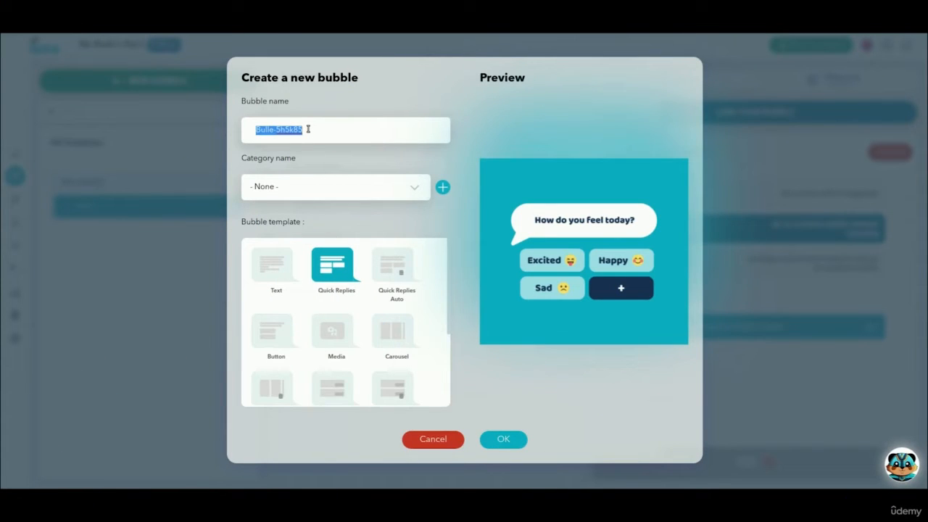
{"action": "type", "text": "CH"}
{"action": "key", "text": "BackSpace"}
{"action": "type", "text": "hoice"}
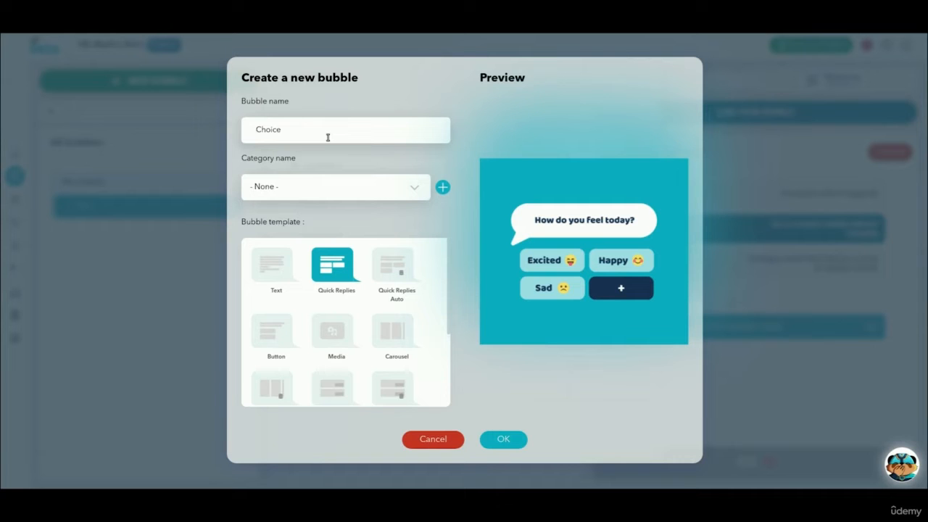
{"action": "left_click", "coordinate": [508, 439]}
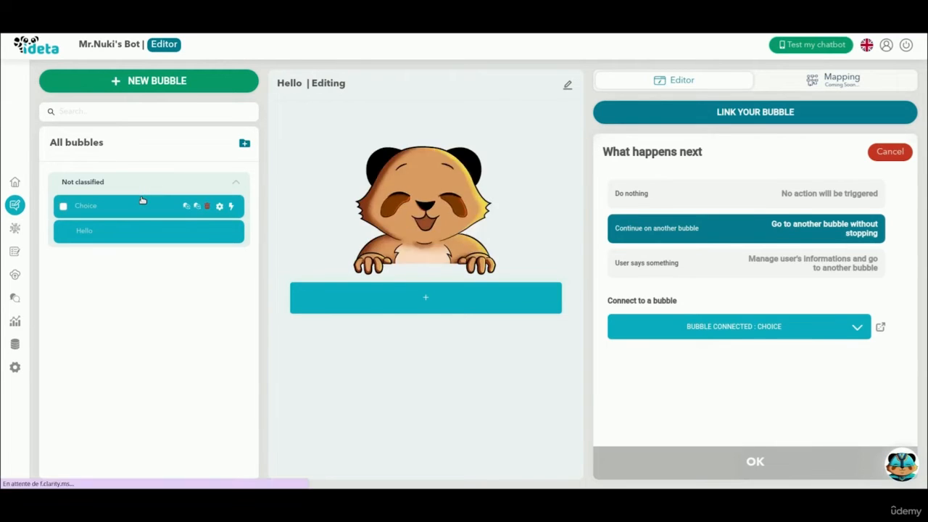
Set the Choice bubble's introductory text to "Hi, it's me, Nuki! How can I help you?" and save it
{"action": "left_click", "coordinate": [140, 204]}
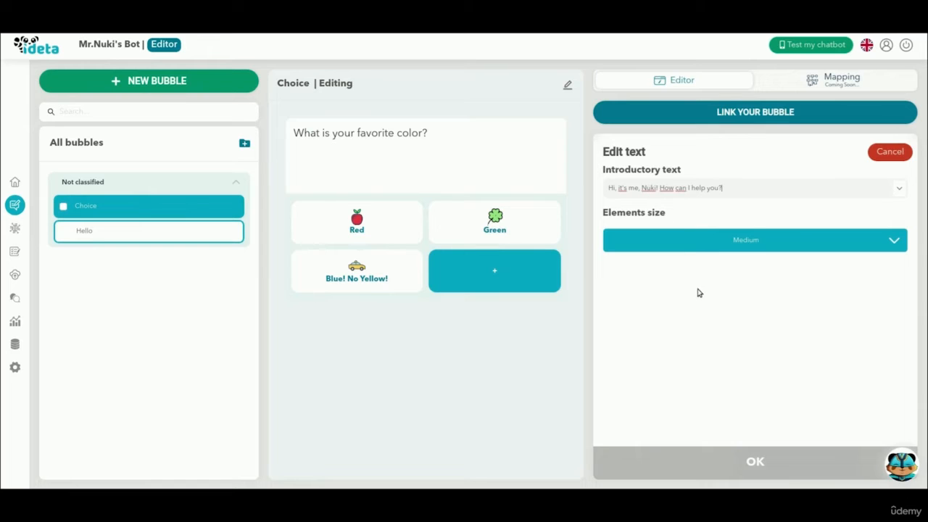
{"action": "left_click", "coordinate": [753, 464]}
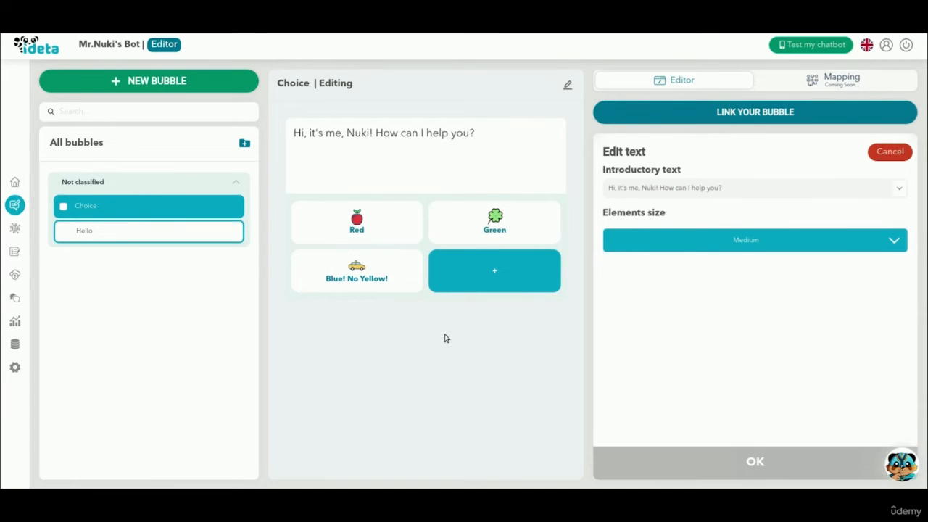
Retitle the Red quick reply "I want to tolk with Nuki!" and upload nuki_quick_bubble.png as its picture
{"action": "left_click", "coordinate": [376, 232]}
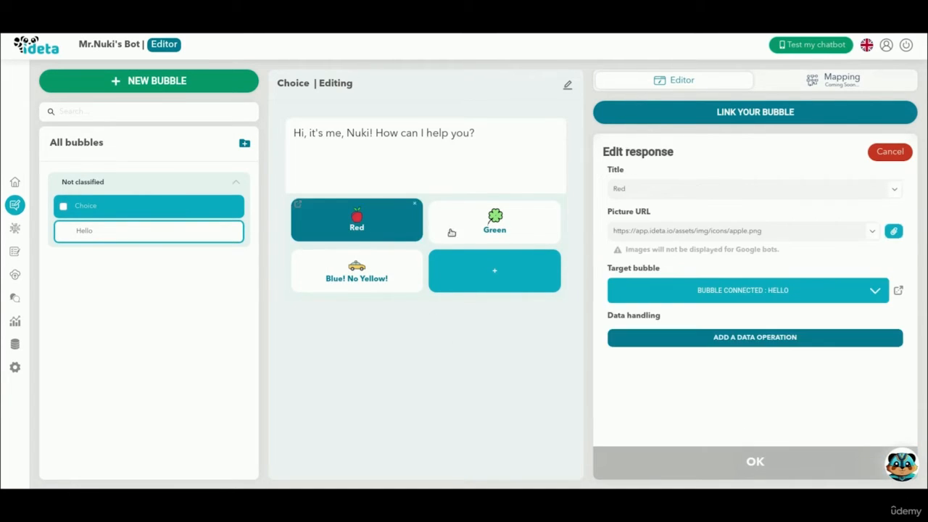
{"action": "double_click", "coordinate": [646, 193]}
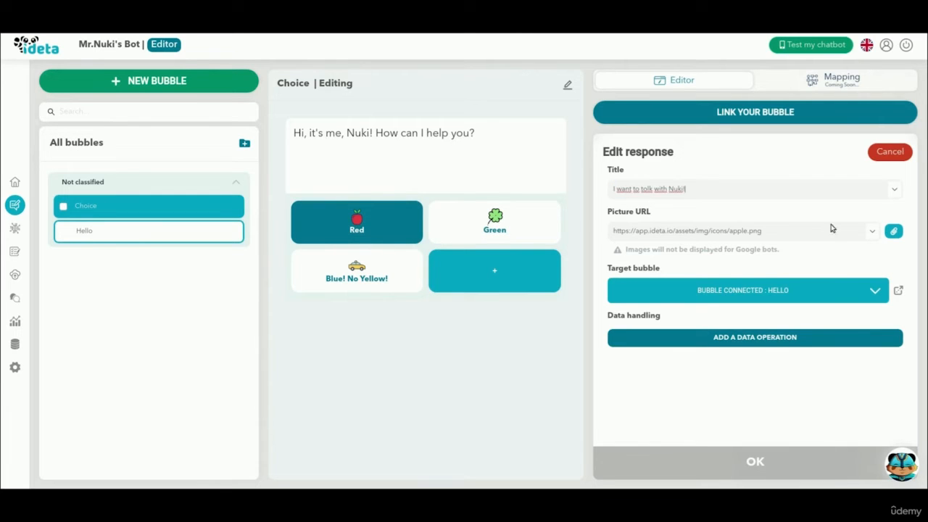
{"action": "left_click", "coordinate": [893, 231]}
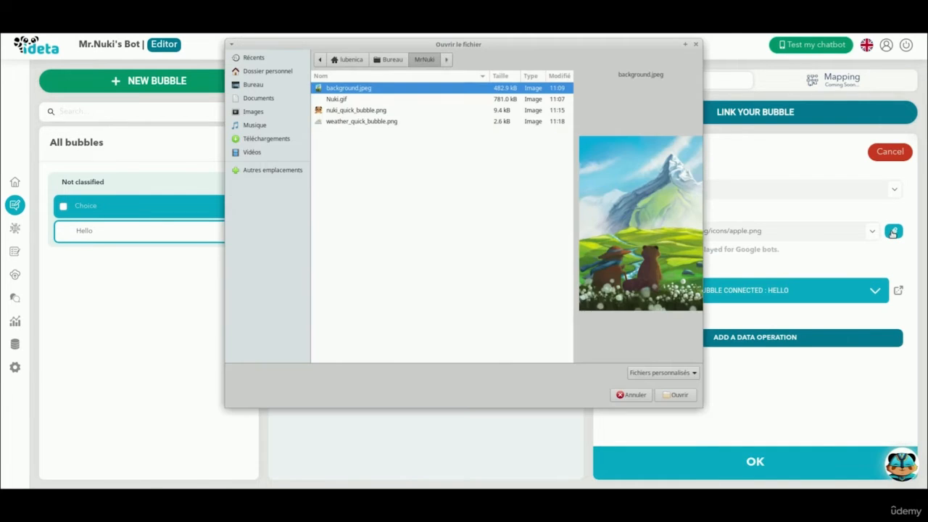
{"action": "left_click", "coordinate": [362, 112]}
{"action": "double_click", "coordinate": [363, 112]}
Connect this quick reply to a new Text bubble named "tanuki's name" and save the response
{"action": "left_click", "coordinate": [700, 294]}
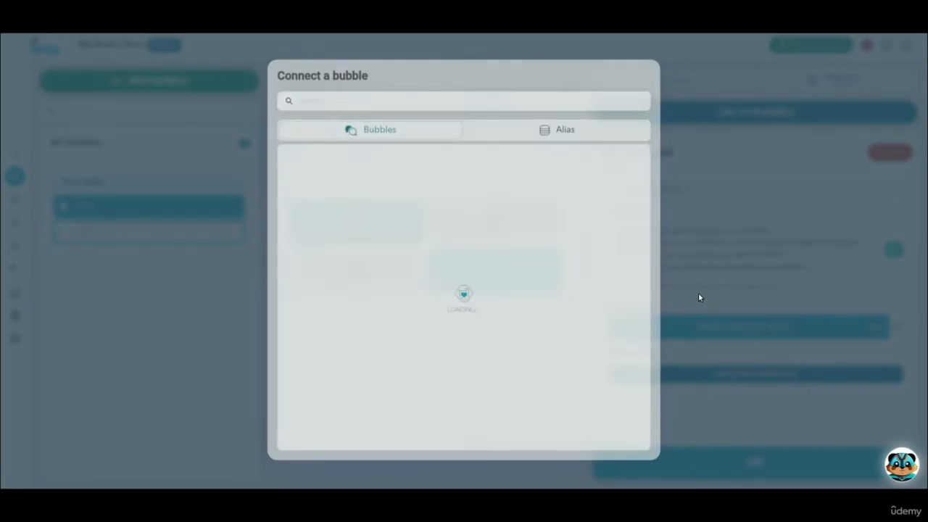
{"action": "left_click", "coordinate": [367, 166]}
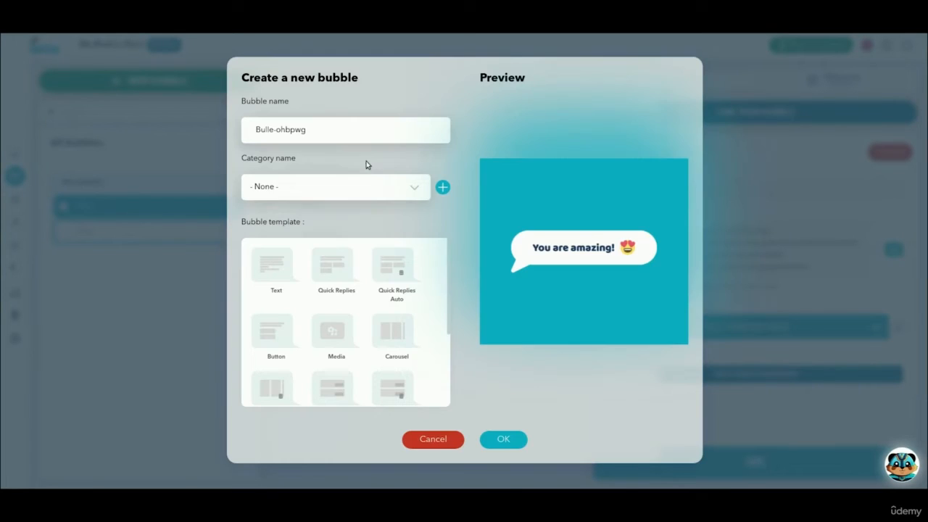
{"action": "triple_click", "coordinate": [325, 133]}
{"action": "type", "text": "tanuki's name"}
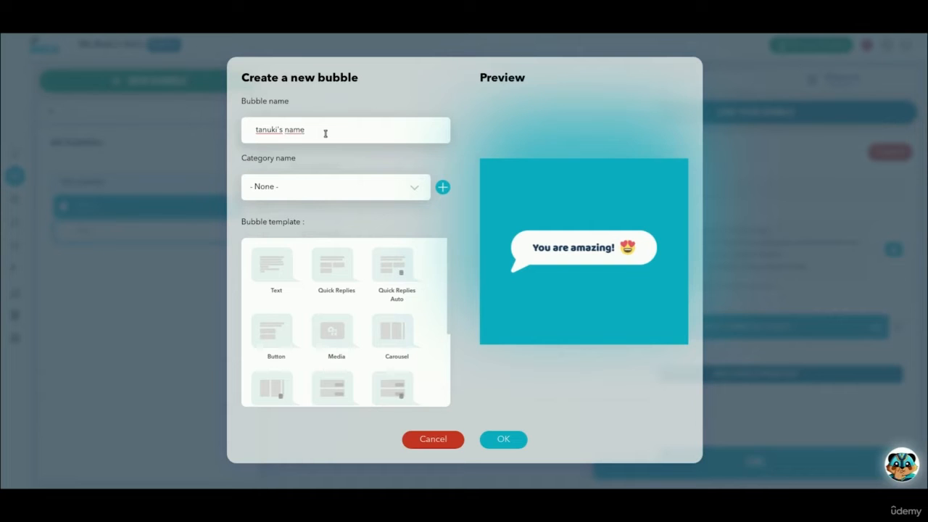
{"action": "left_click", "coordinate": [274, 266]}
{"action": "left_click", "coordinate": [497, 440]}
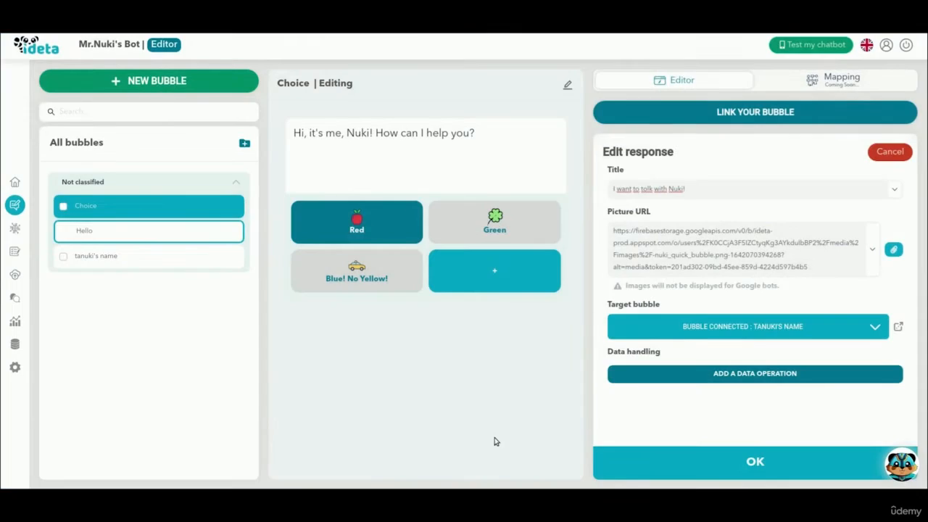
{"action": "left_click", "coordinate": [706, 472]}
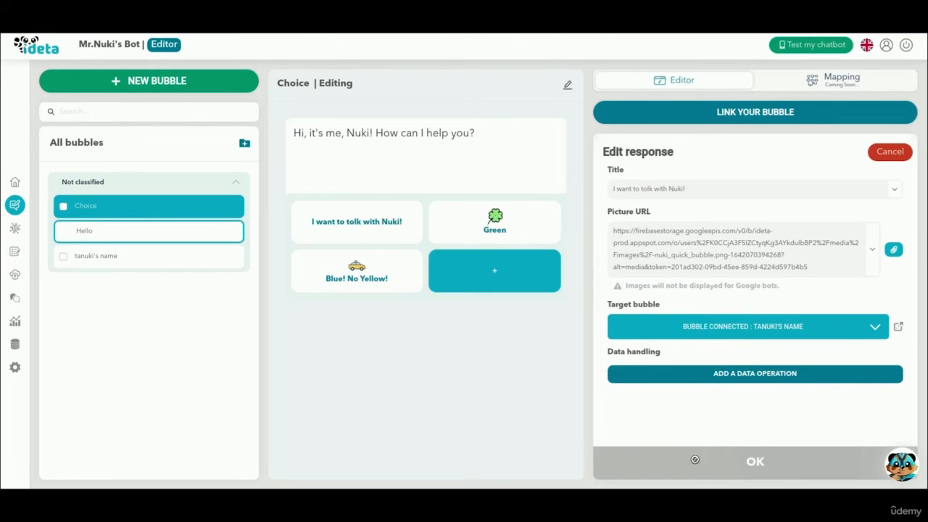
Retitle the Green quick reply "How is the weather today?" and upload weather_quick_bubble.png as its picture
{"action": "left_click", "coordinate": [490, 227]}
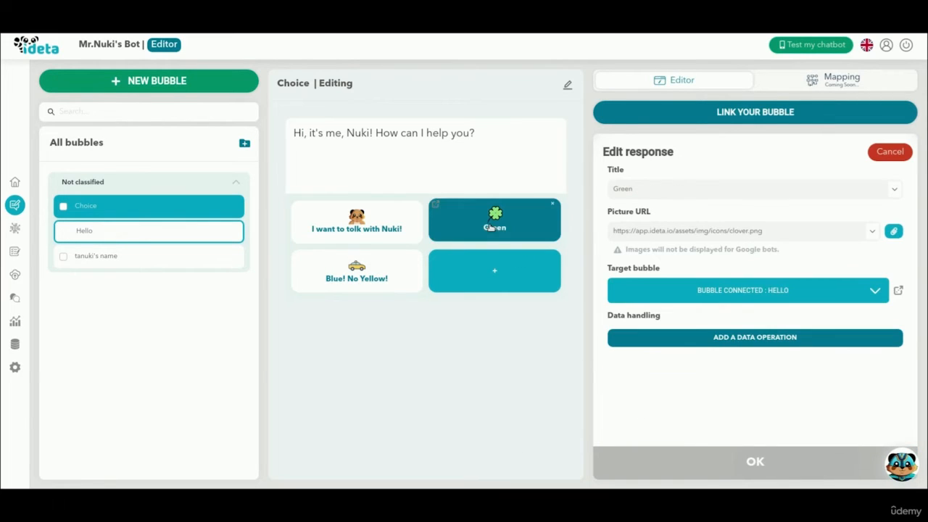
{"action": "double_click", "coordinate": [631, 190]}
{"action": "type", "text": "How is the weather today?"}
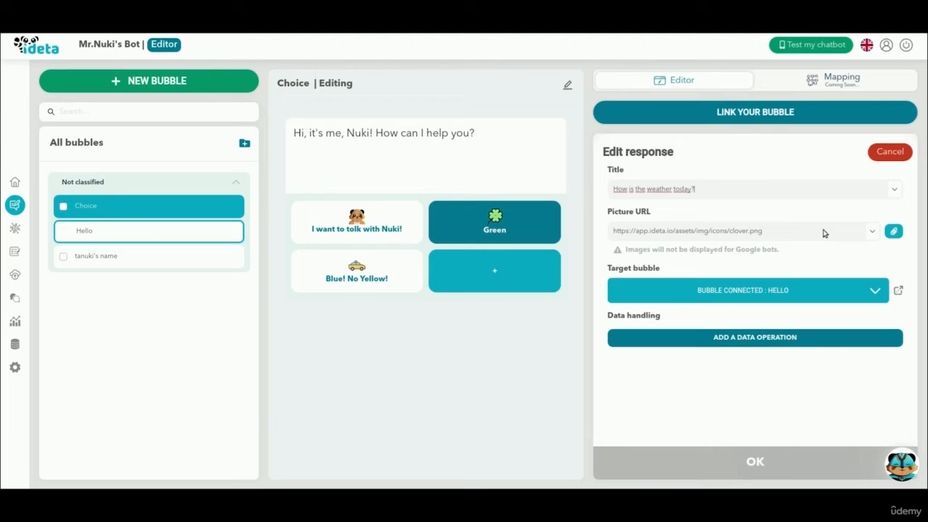
{"action": "left_click", "coordinate": [893, 231]}
{"action": "double_click", "coordinate": [368, 122]}
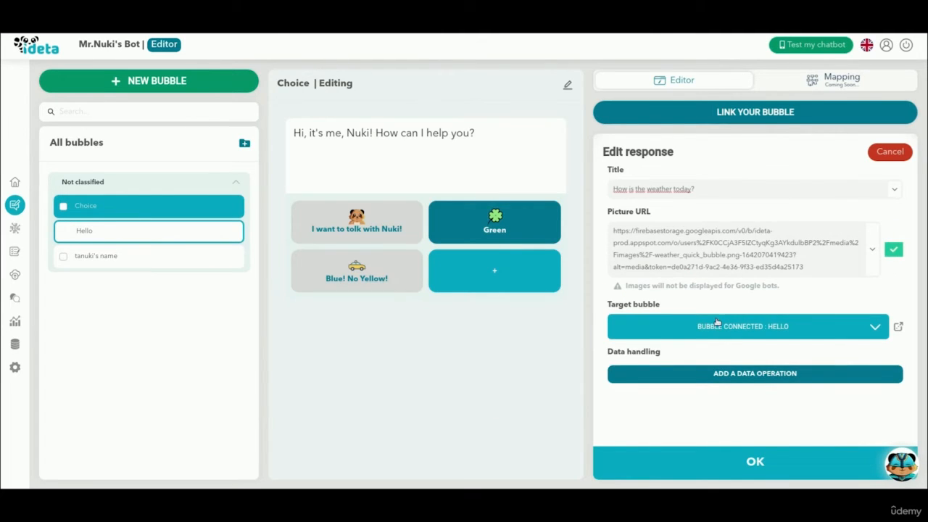
Connect the weather quick reply to a new API bubble named "weather API" and save the response
{"action": "left_click", "coordinate": [715, 322]}
{"action": "left_click", "coordinate": [358, 165]}
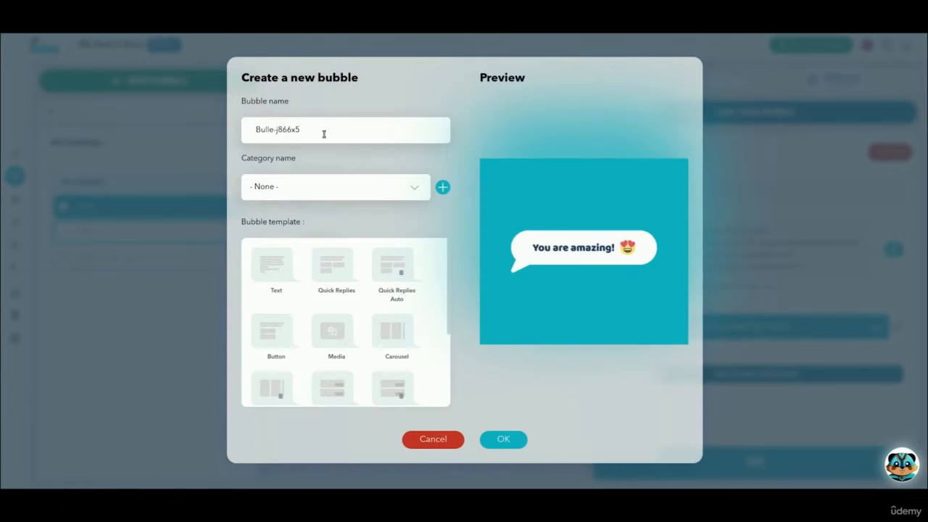
{"action": "triple_click", "coordinate": [323, 134]}
{"action": "type", "text": "weather API"}
{"action": "scroll", "coordinate": [341, 304], "scroll_direction": "down", "scroll_amount": 4}
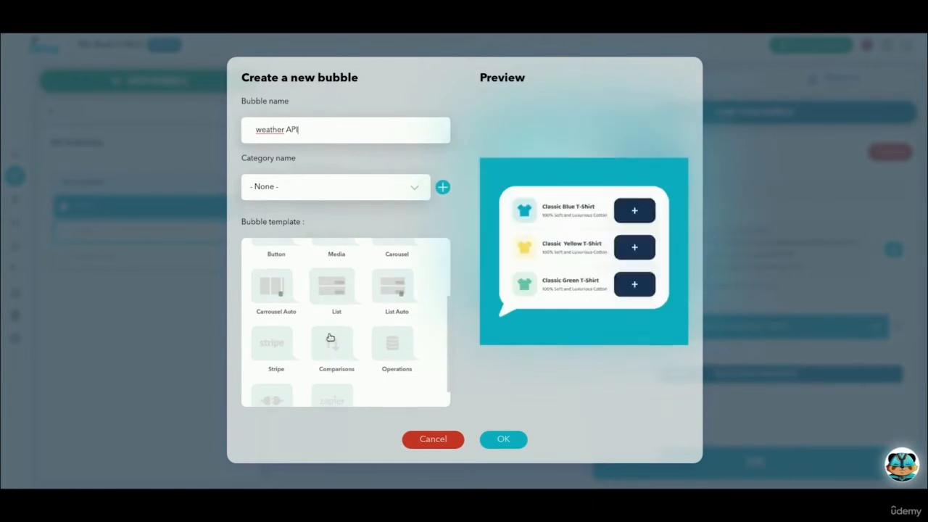
{"action": "left_click", "coordinate": [284, 374]}
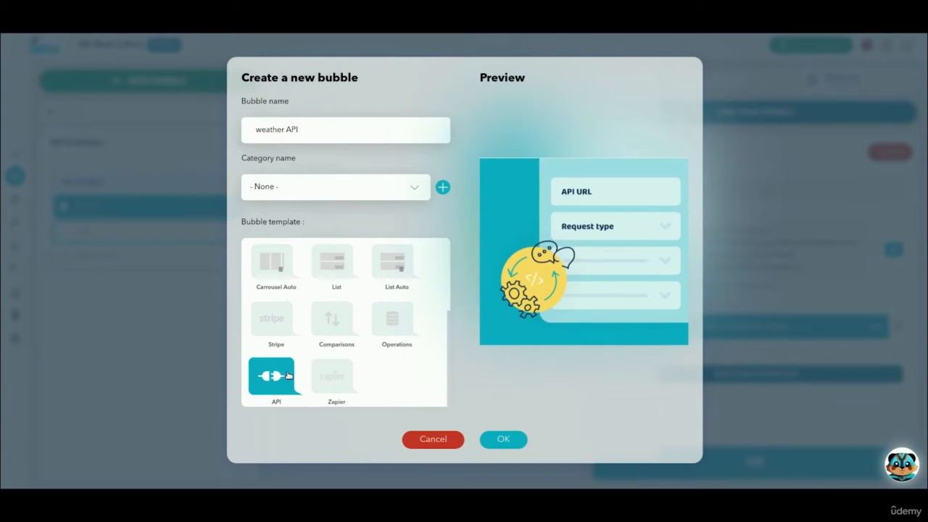
{"action": "left_click", "coordinate": [502, 439]}
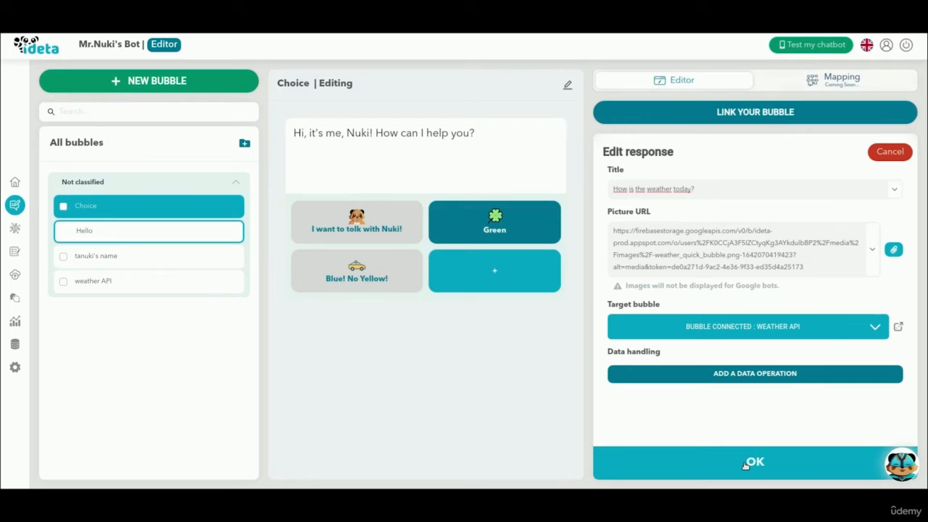
{"action": "left_click", "coordinate": [754, 462]}
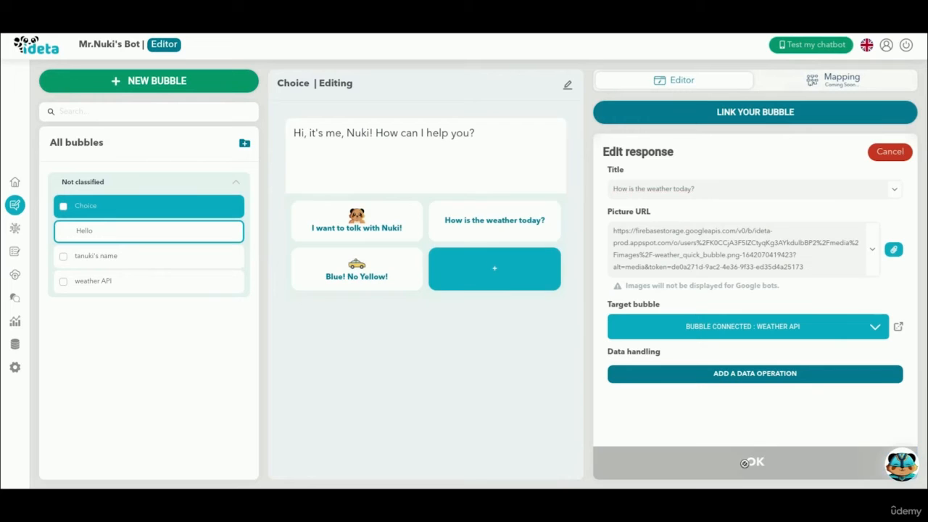
Delete the "Blue! No Yellow!" quick reply from the Choice bubble and open the chatbot's test conversation
{"action": "left_click", "coordinate": [415, 255]}
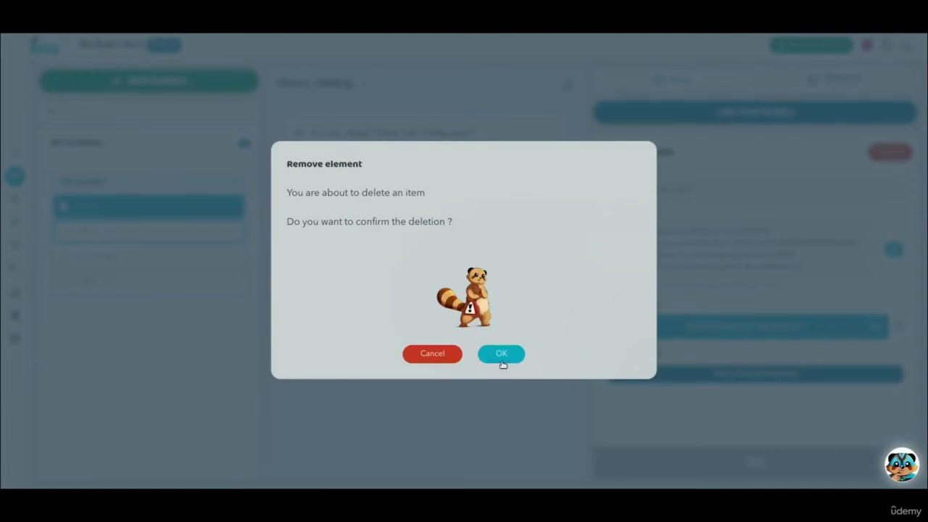
{"action": "left_click", "coordinate": [500, 360]}
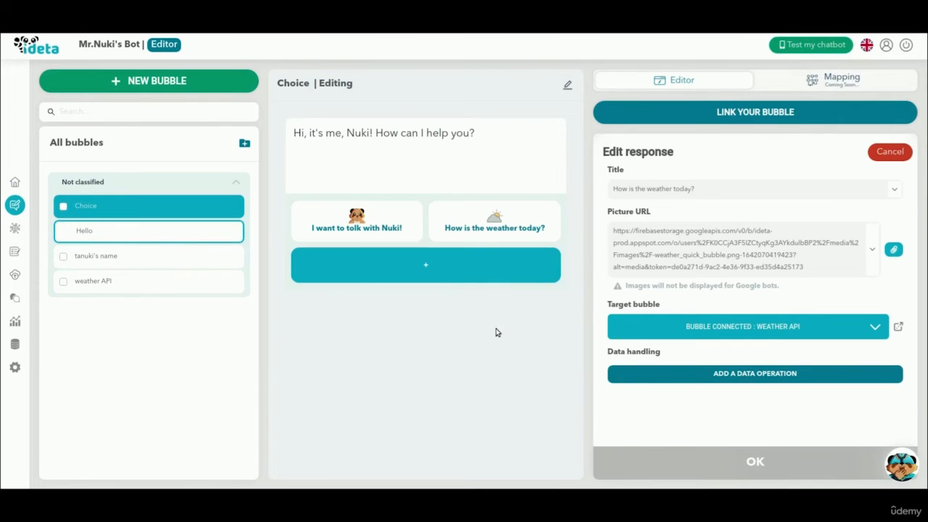
{"action": "left_click", "coordinate": [15, 253]}
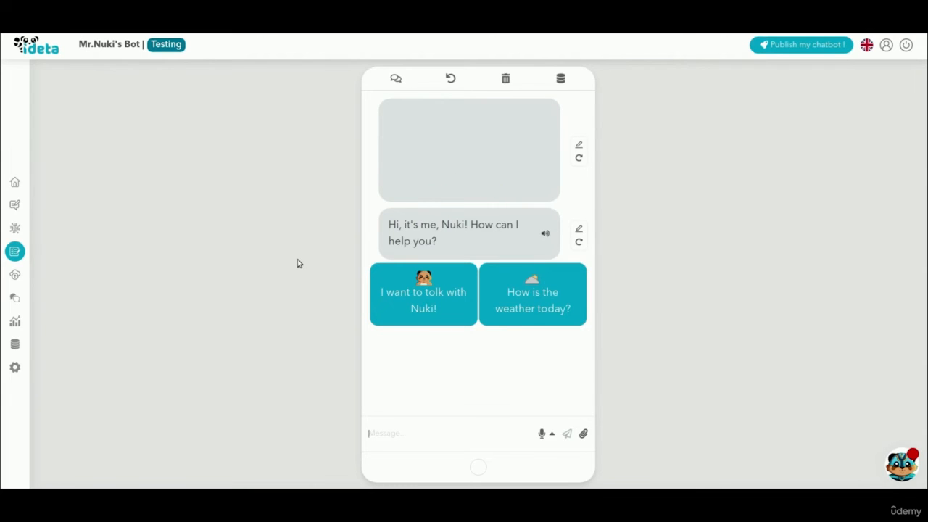
Return to editing the Choice bubble, correct the Nuki quick reply's title to "I want to talk with Nuki!" and save it
{"action": "left_click", "coordinate": [579, 229]}
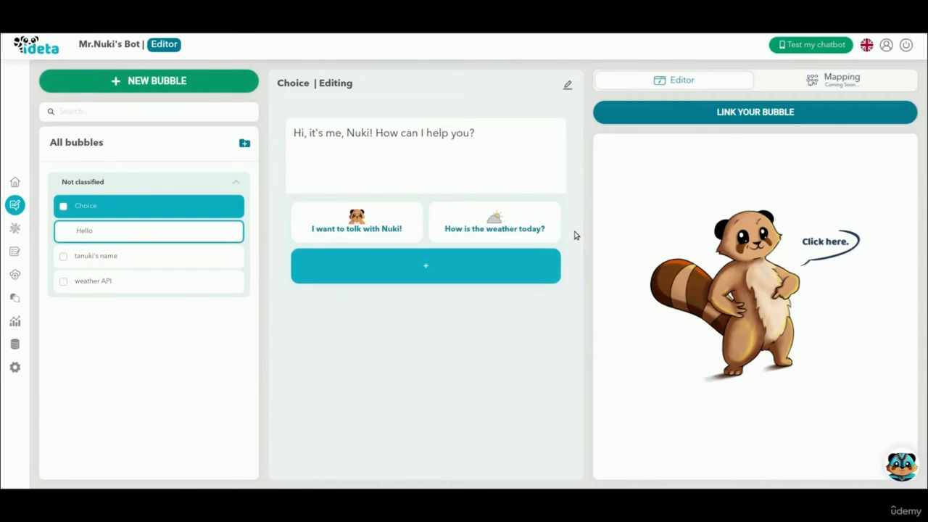
{"action": "left_click", "coordinate": [356, 219]}
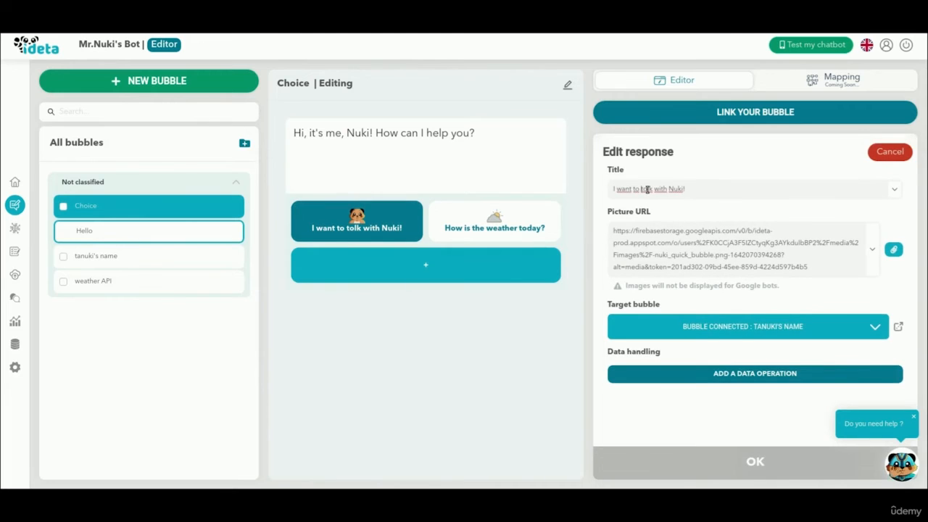
{"action": "left_click", "coordinate": [643, 190]}
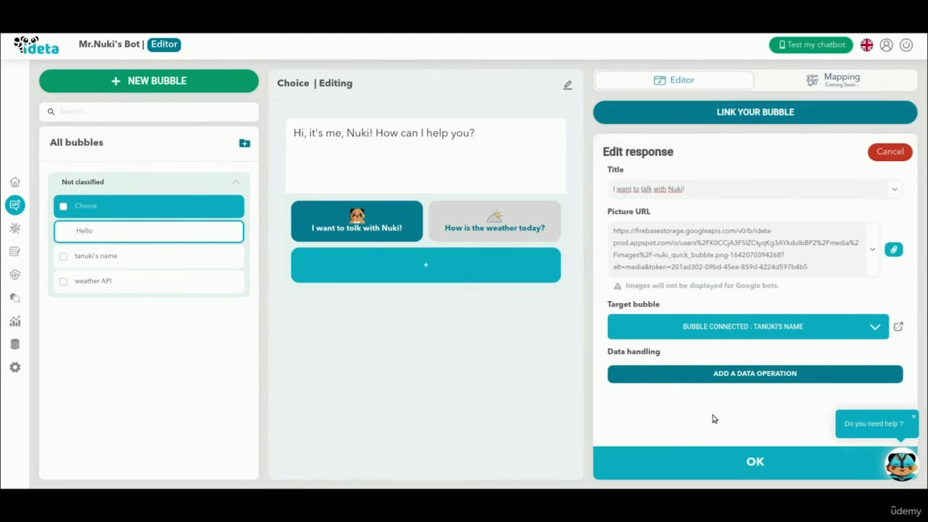
{"action": "left_click", "coordinate": [729, 464]}
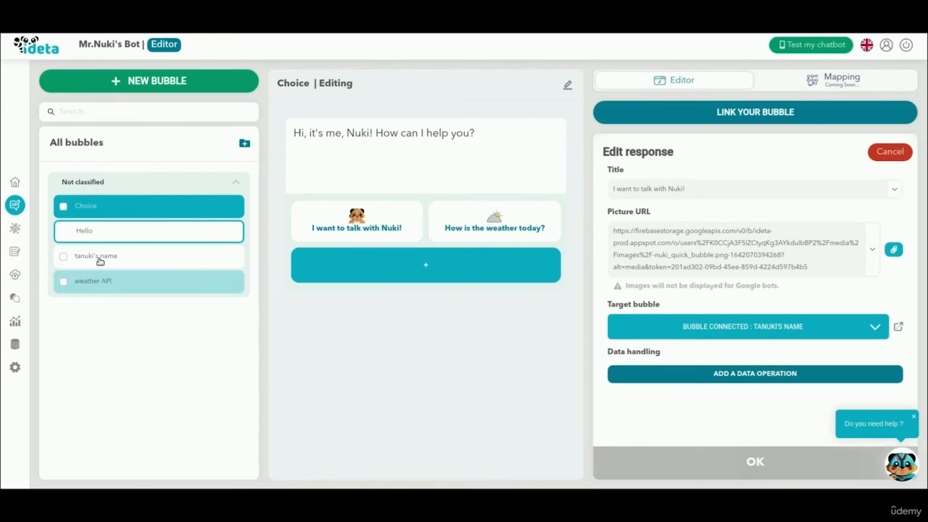
Reset the chatbot's test conversation and open the list of bubbles from which it can be restarted
{"action": "left_click", "coordinate": [14, 246]}
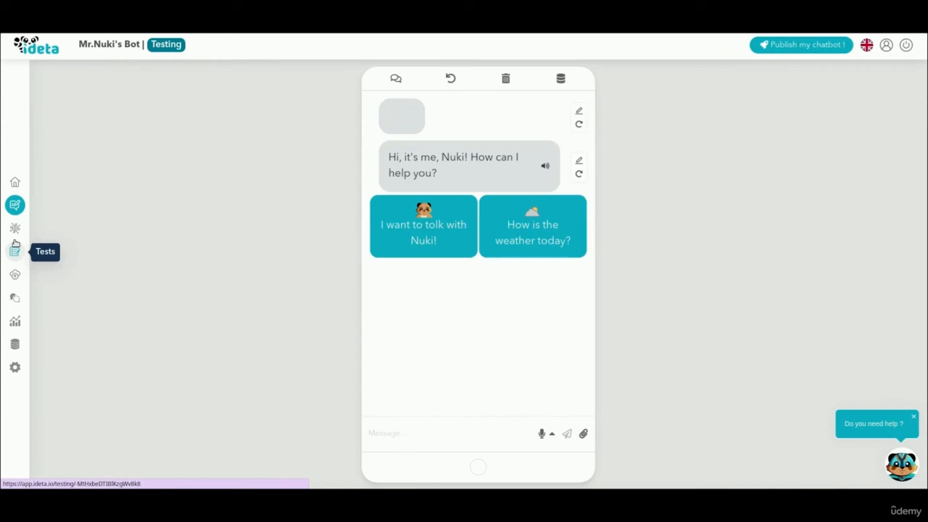
{"action": "left_click", "coordinate": [451, 79]}
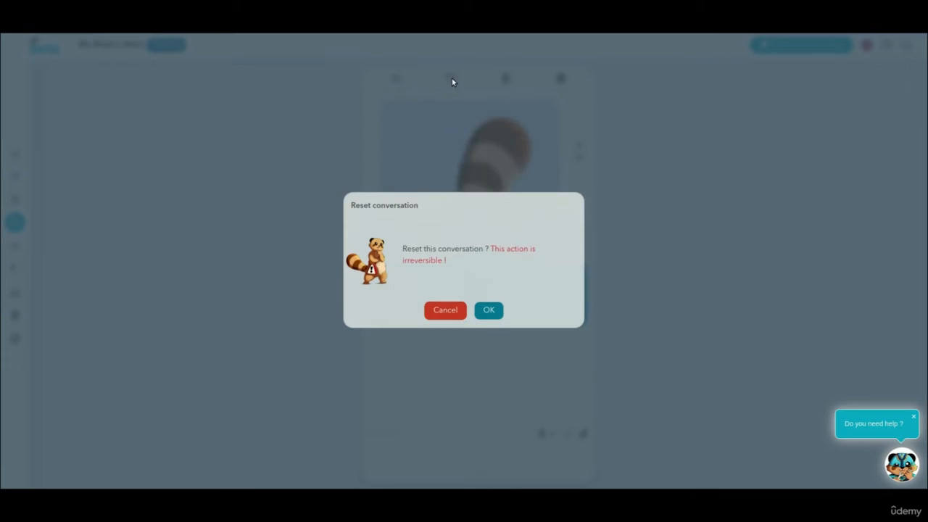
{"action": "left_click", "coordinate": [491, 311]}
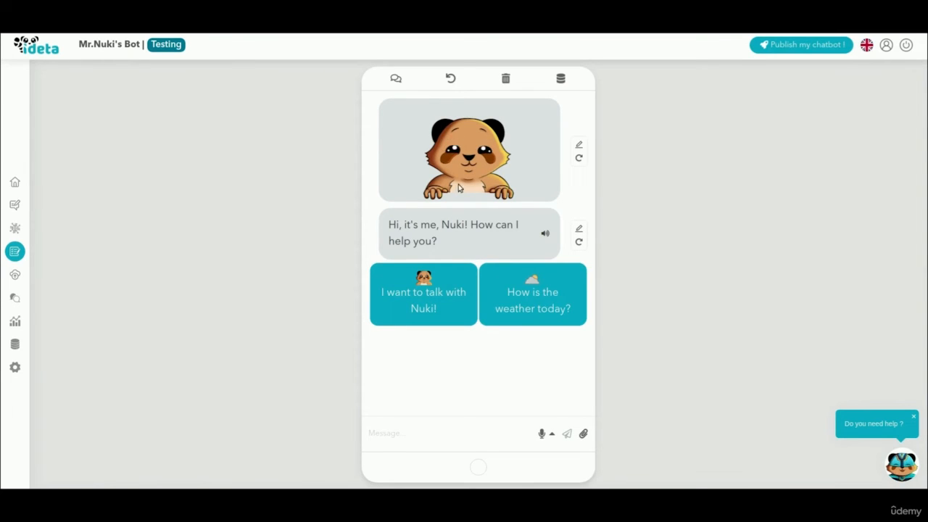
{"action": "left_click", "coordinate": [395, 78]}
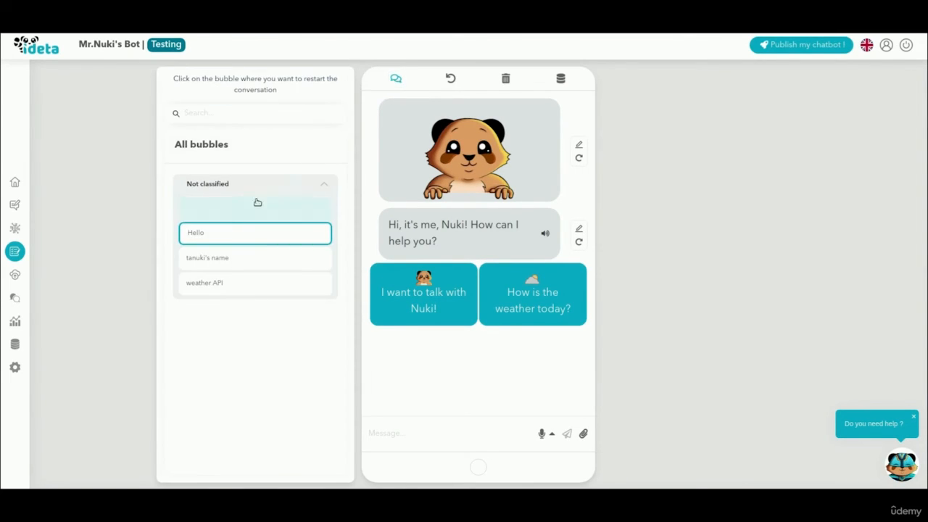